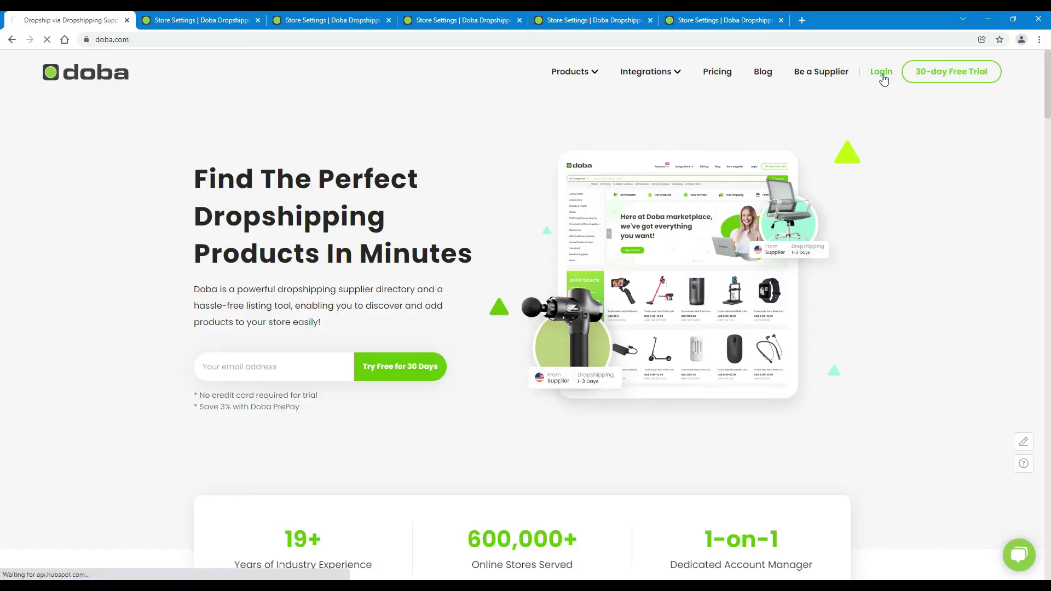
Log in to Doba with the account e-mail and password, then open amazon test store 1's Store Settings
left_click(880, 75)
left_click(554, 222)
left_click(551, 254)
left_click(568, 300)
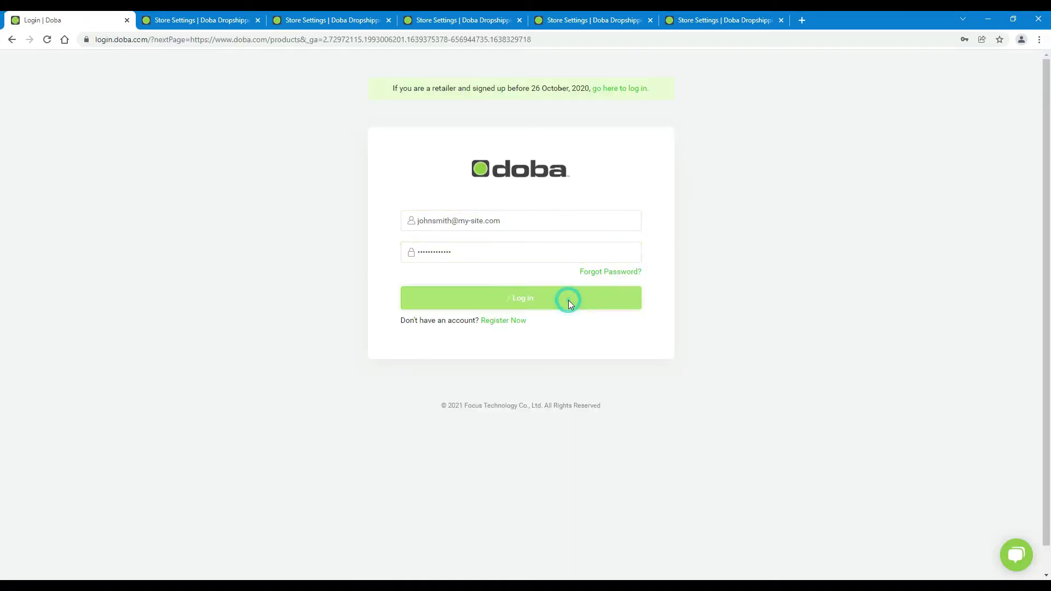
left_click(60, 247)
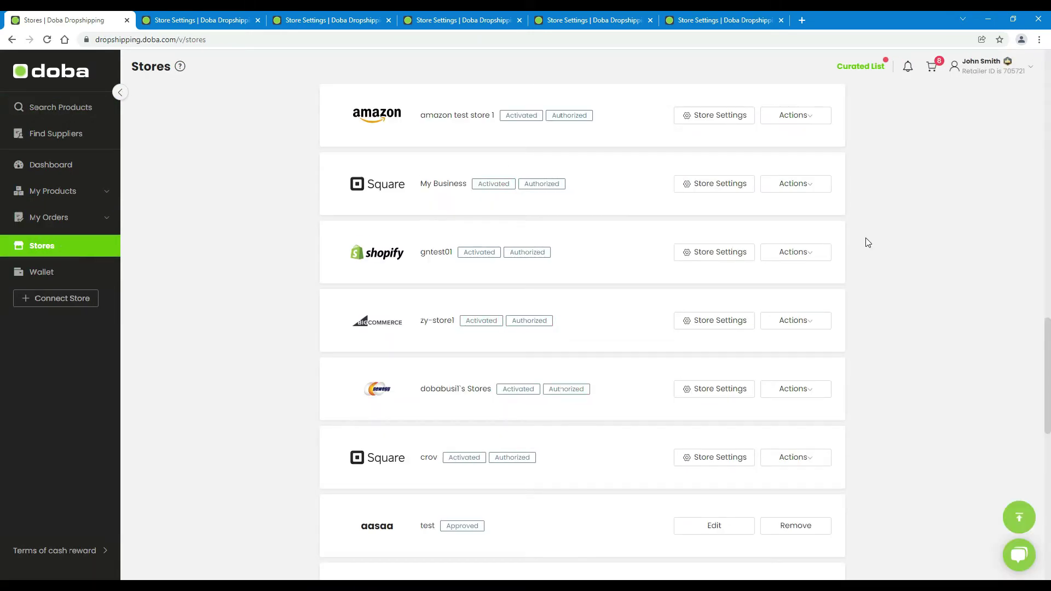
left_click(719, 117)
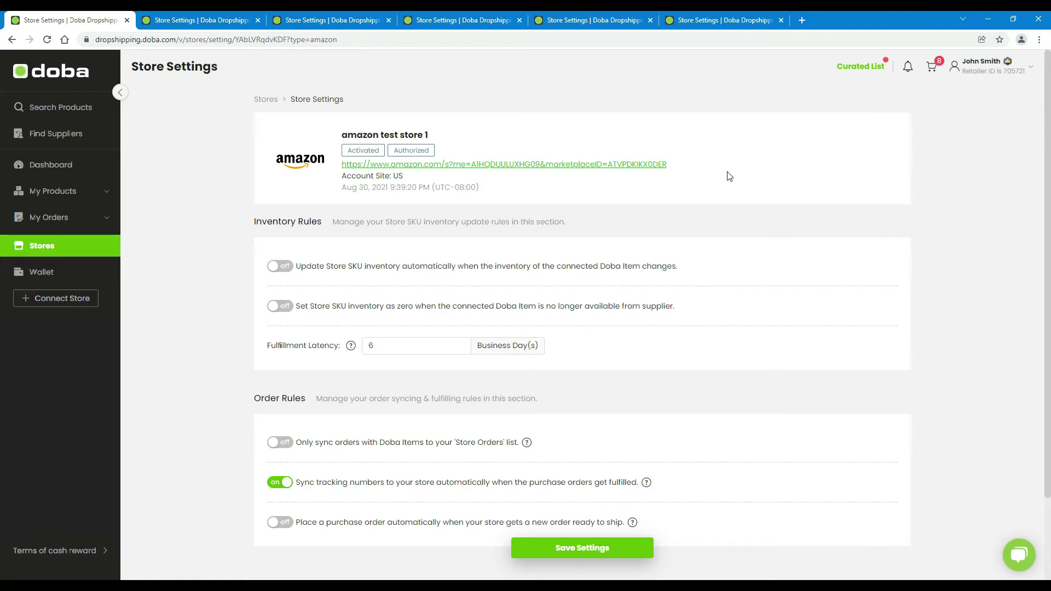
Turn on automatic store inventory updates and zeroing inventory when the supplier drops an item
left_click(293, 231)
left_click(290, 408)
left_click(290, 231)
left_click(316, 276)
left_click(282, 266)
left_click(277, 270)
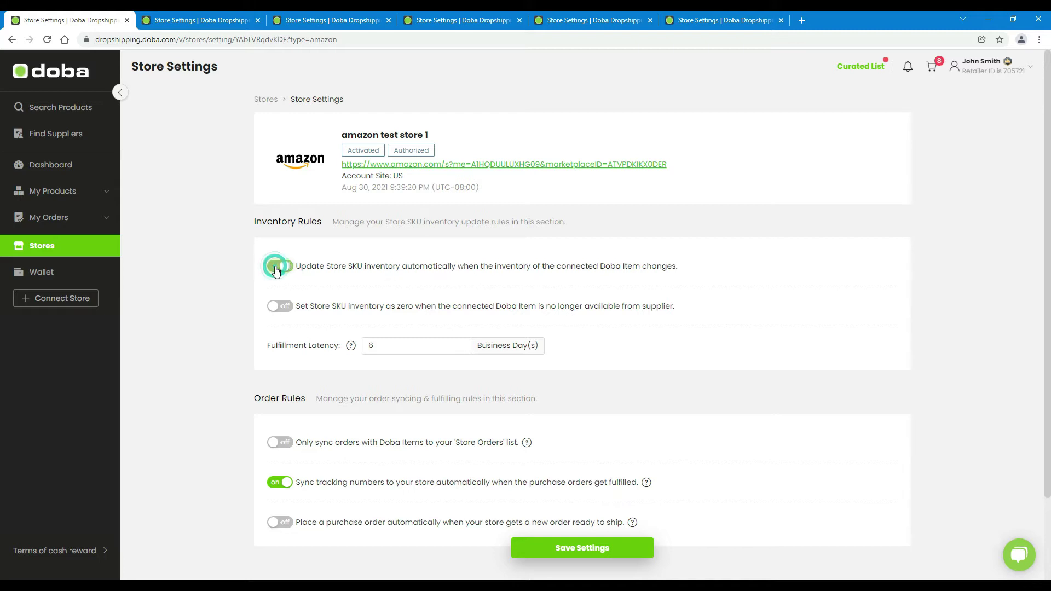
left_click(339, 319)
left_click(282, 307)
left_click(282, 267)
Change Fulfillment Latency from 6 to 1 business day
double_click(390, 346)
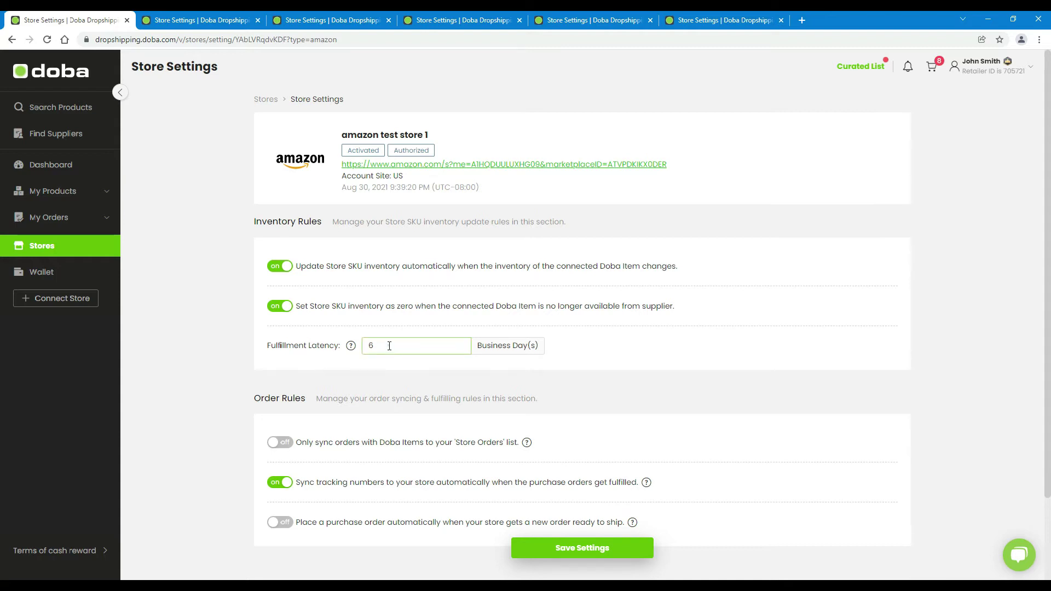
type("1")
left_click(381, 365)
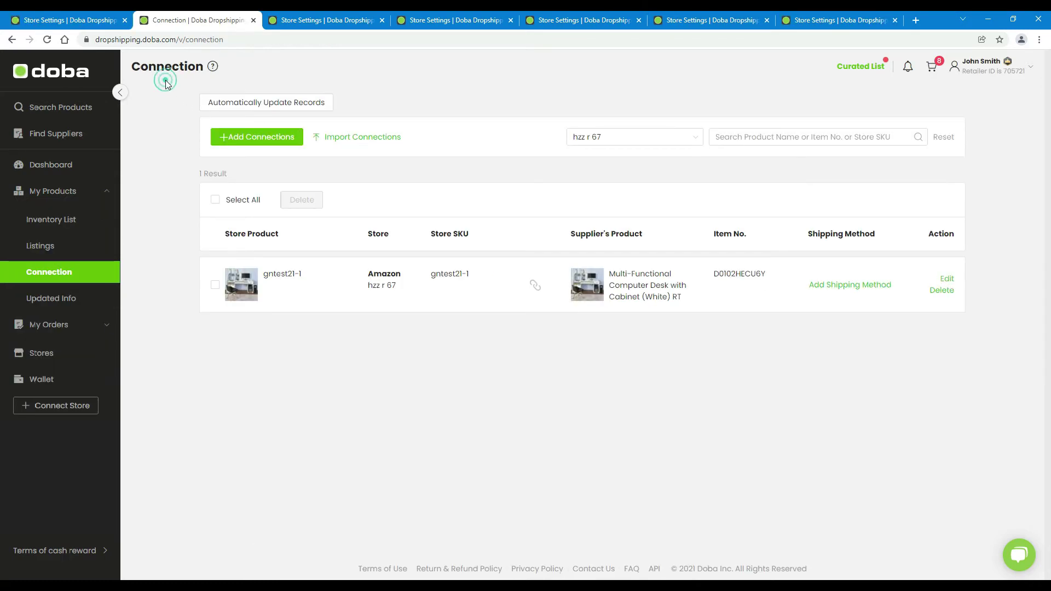
left_click(947, 279)
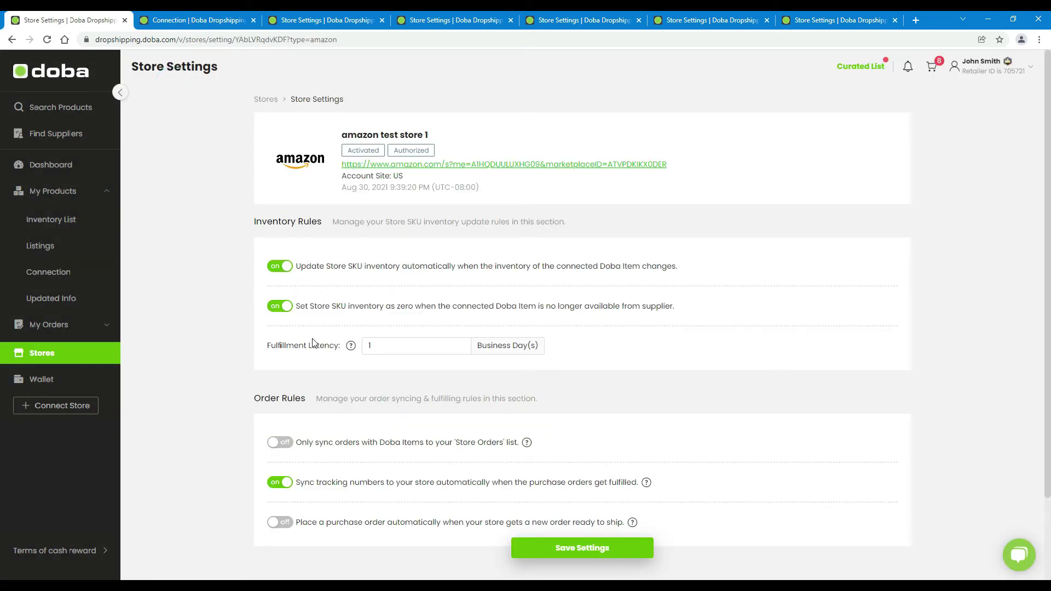
left_click(307, 355)
left_click(371, 361)
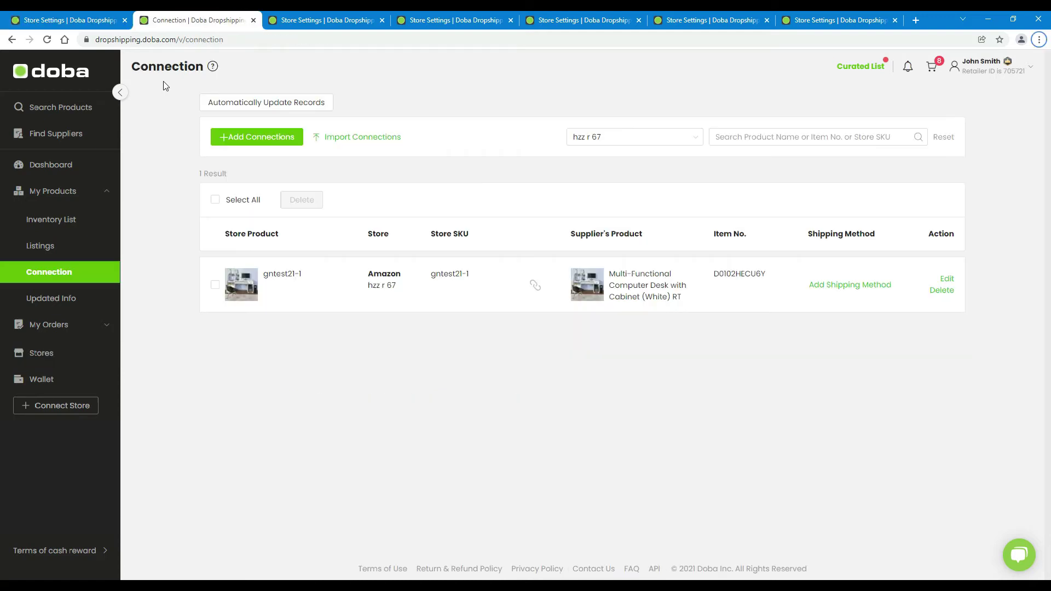
left_click(163, 81)
left_click(947, 281)
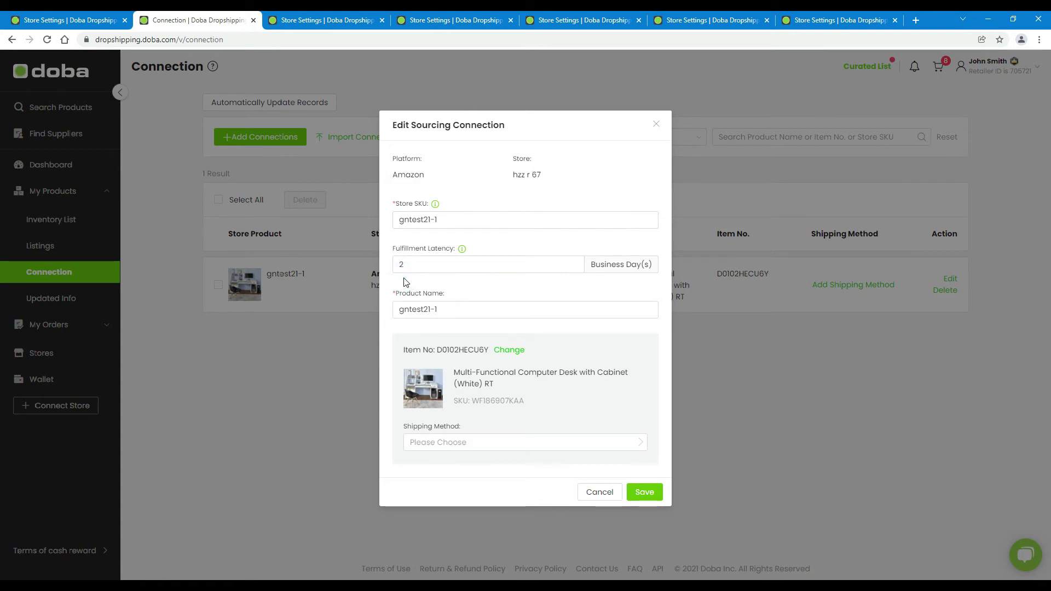
key("ctrl+shift+Tab")
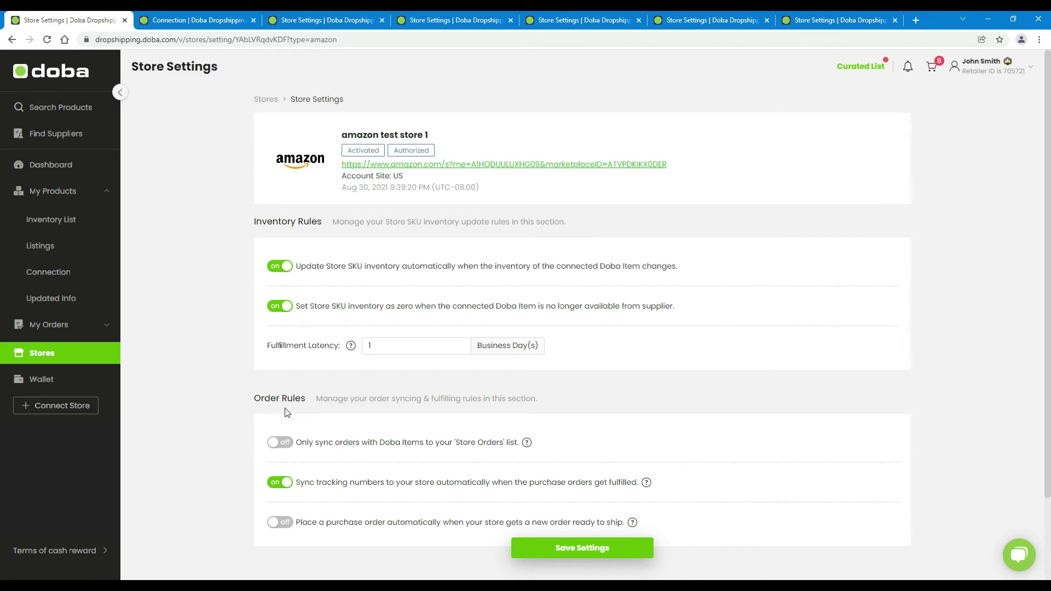
Enable Only sync orders with Doba items, Sync tracking numbers, and automatic purchase order placement
left_click(280, 442)
left_click(275, 443)
left_click(281, 442)
left_click(280, 482)
left_click(281, 482)
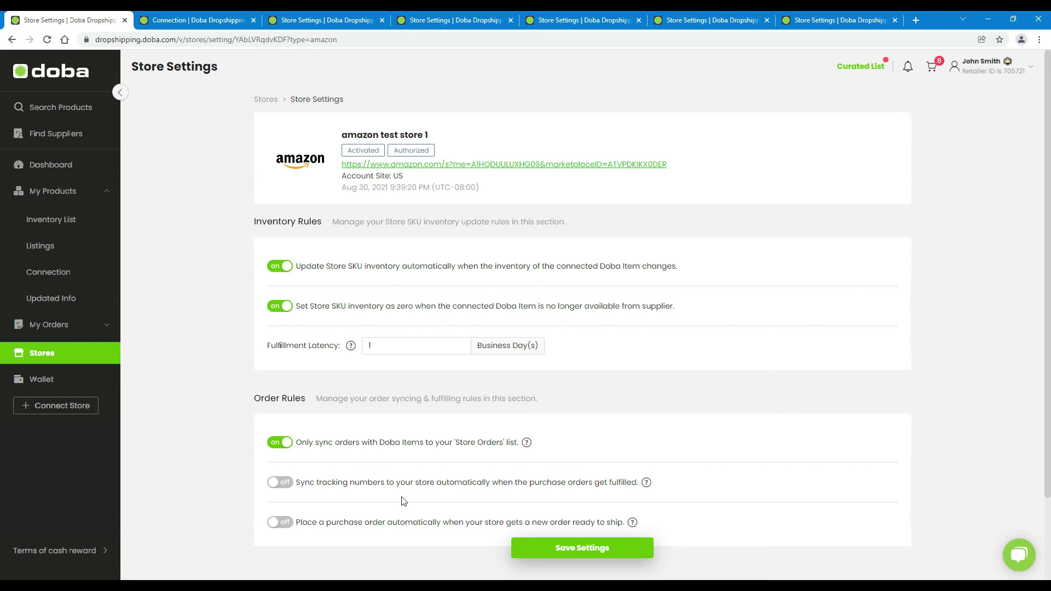
key("space")
left_click(280, 522)
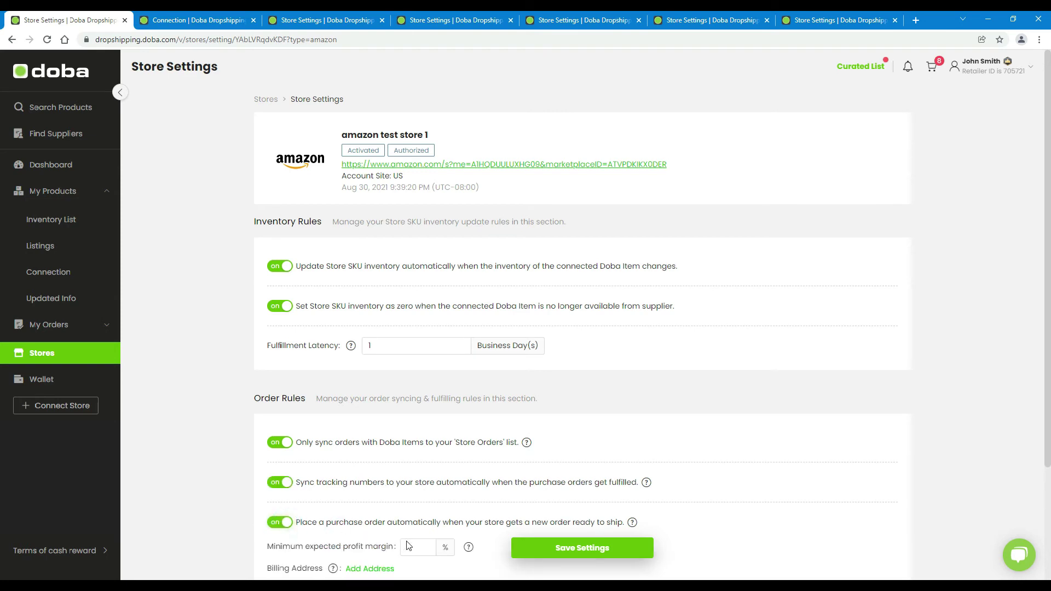
Set the minimum expected profit margin to 15%
scroll(409, 545, "down", 2)
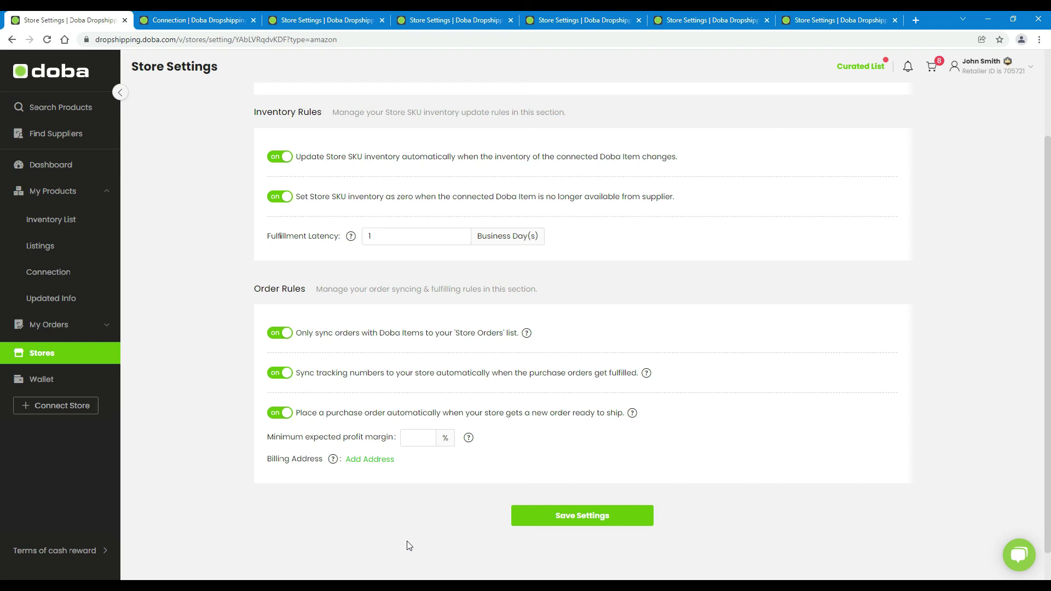
mouse_move(633, 414)
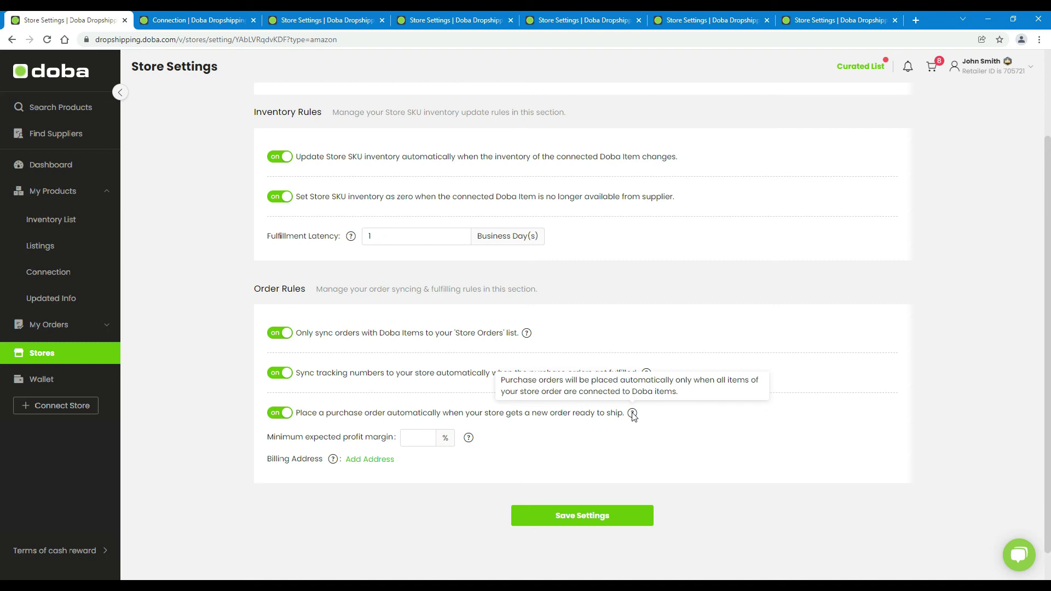
left_click(292, 444)
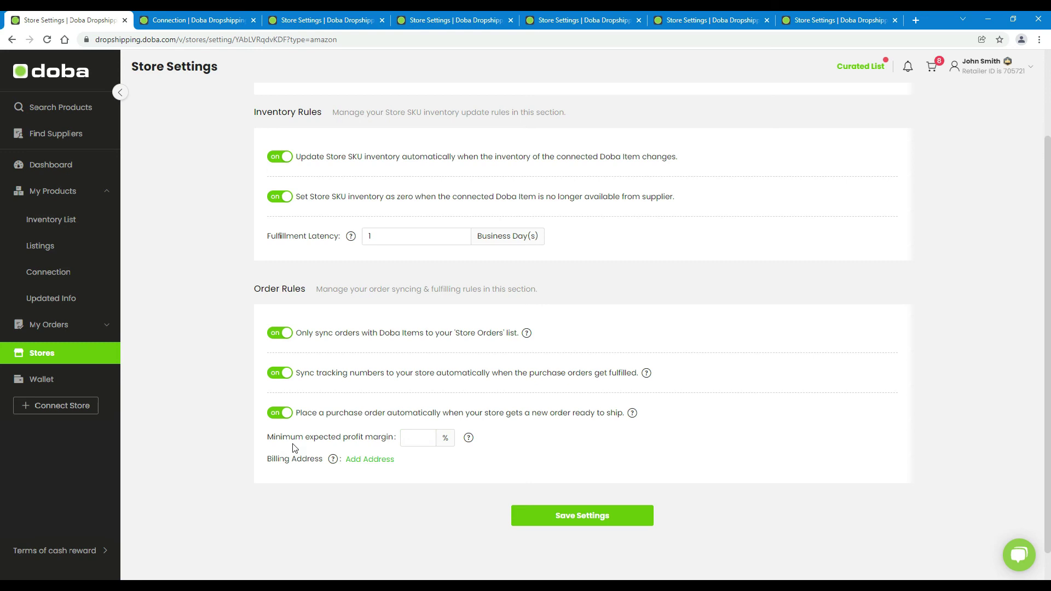
left_click(296, 471)
key("alt")
mouse_move(470, 439)
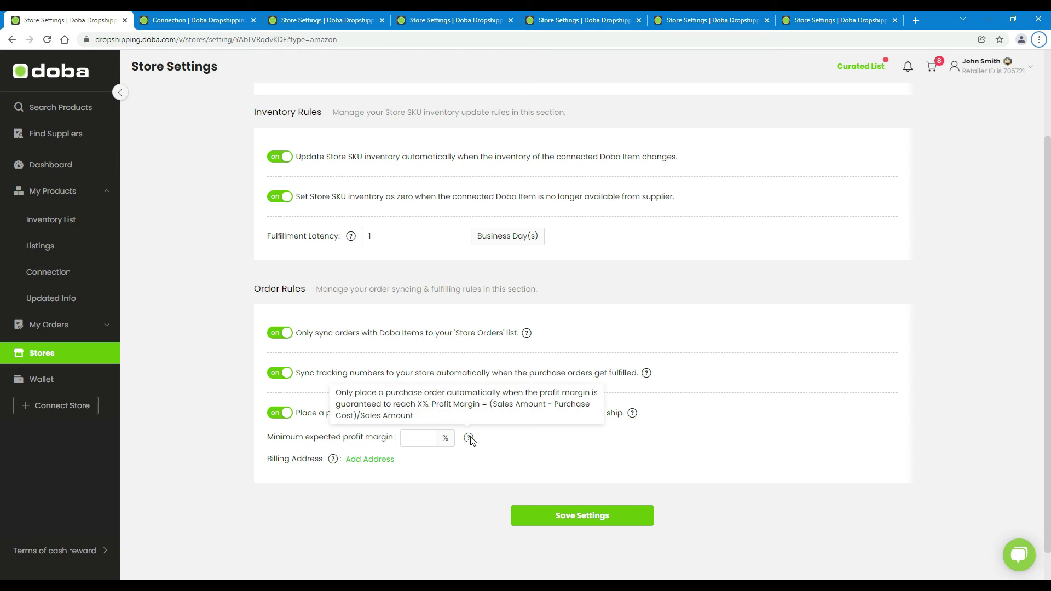
left_click(408, 438)
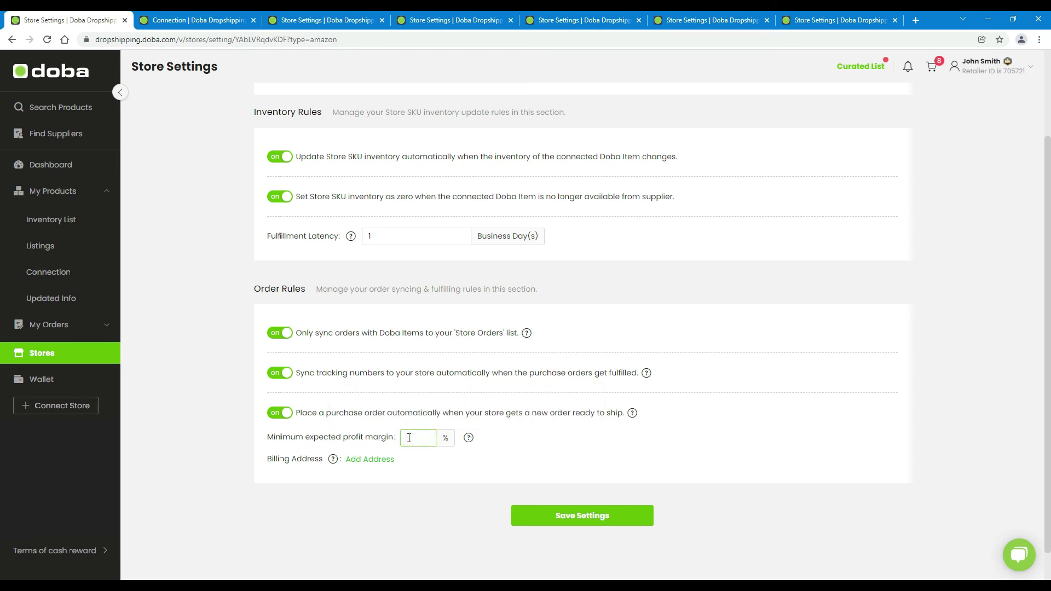
type("5")
Begin adding a billing address, starting with the full name and phone number fields
left_click(371, 460)
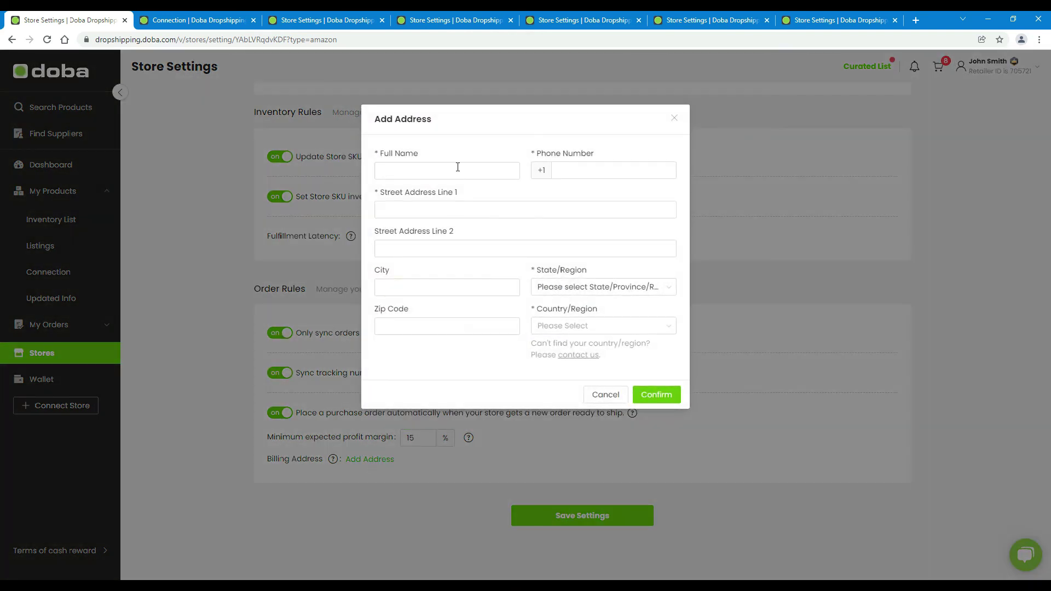
left_click(435, 154)
left_click(604, 154)
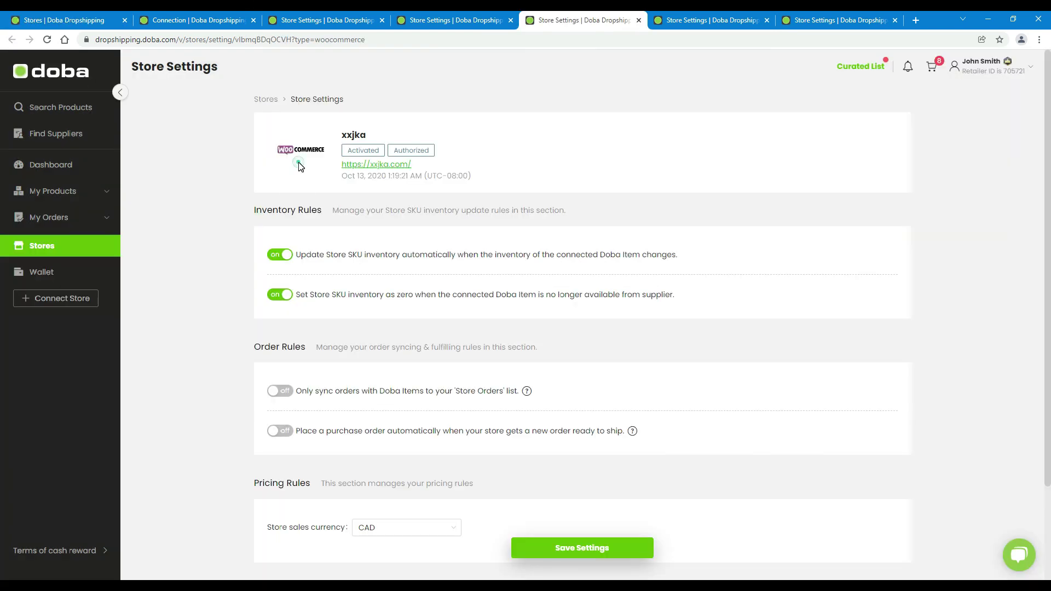
Change the xxjka store's sales currency under Pricing Rules from CAD to USD
scroll(195, 495, "down", 2)
scroll(195, 495, "down", 1)
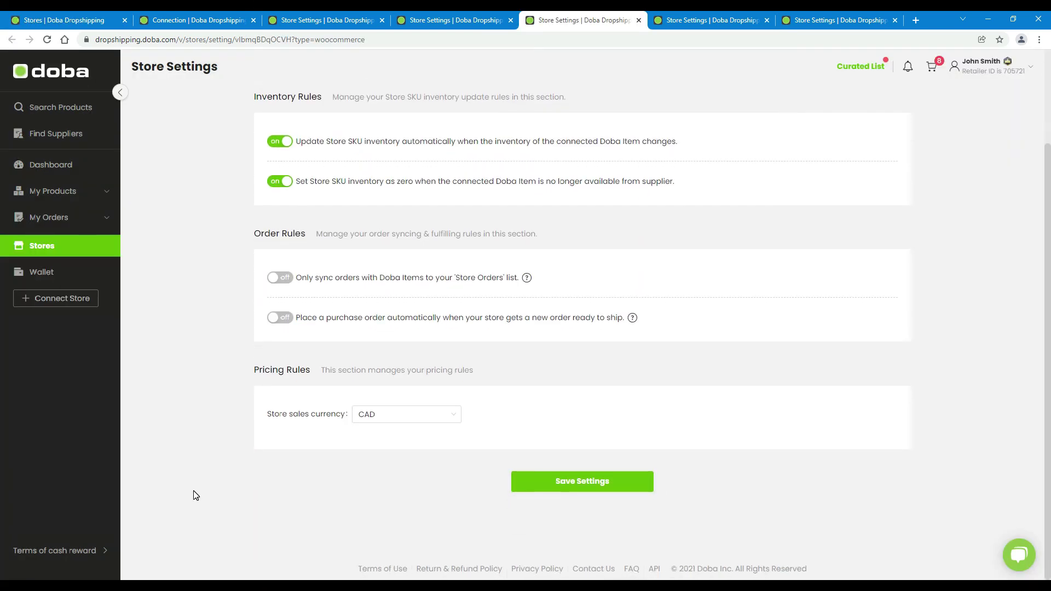
left_click(282, 377)
left_click(439, 420)
scroll(429, 507, "down", 10)
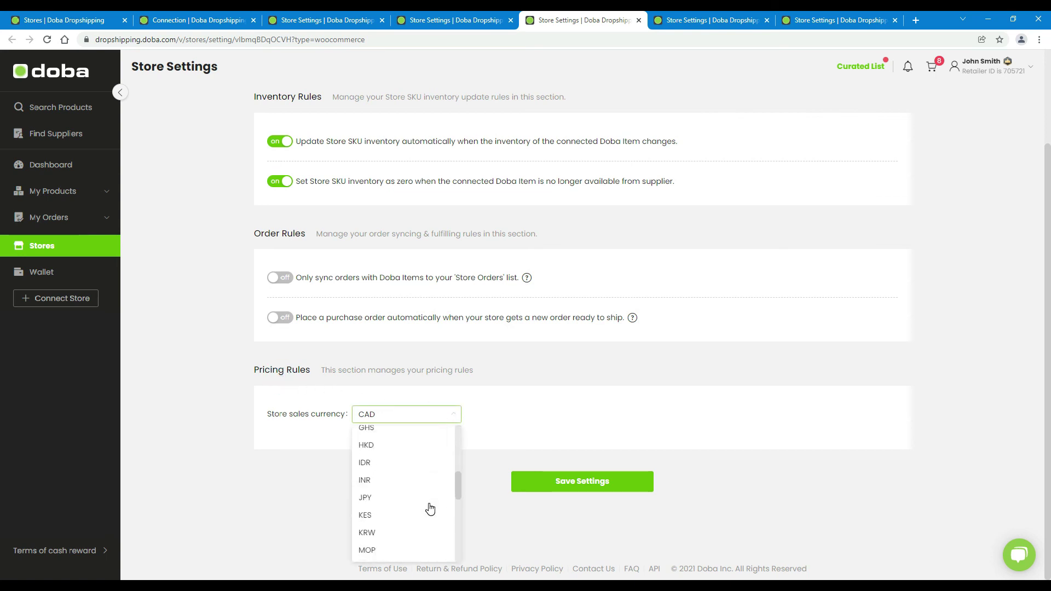
scroll(430, 507, "down", 3)
left_click(380, 539)
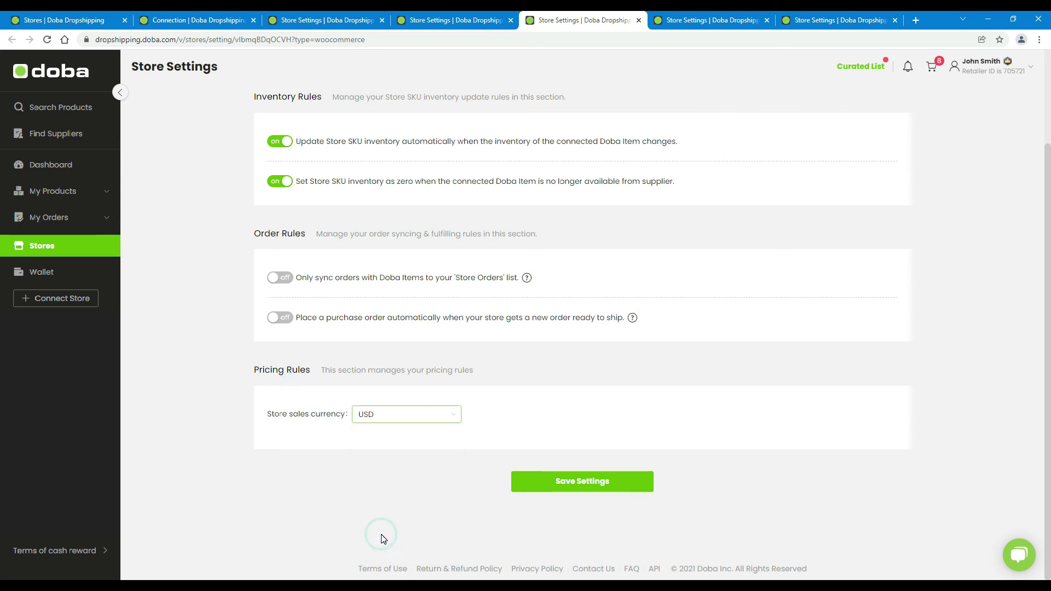